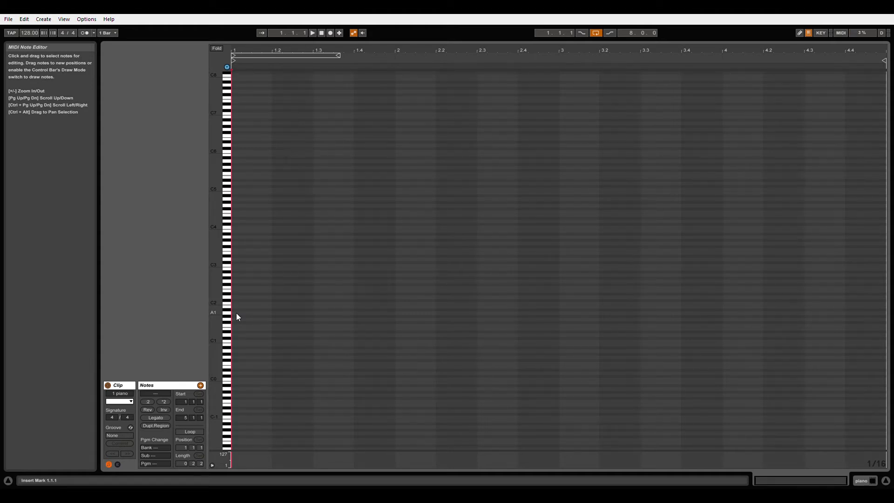
Add three consecutive one-beat A1 notes to the piano clip, starting at 1, 1.2 and 1.3
double_click(236, 312)
drag(247, 320, 269, 315)
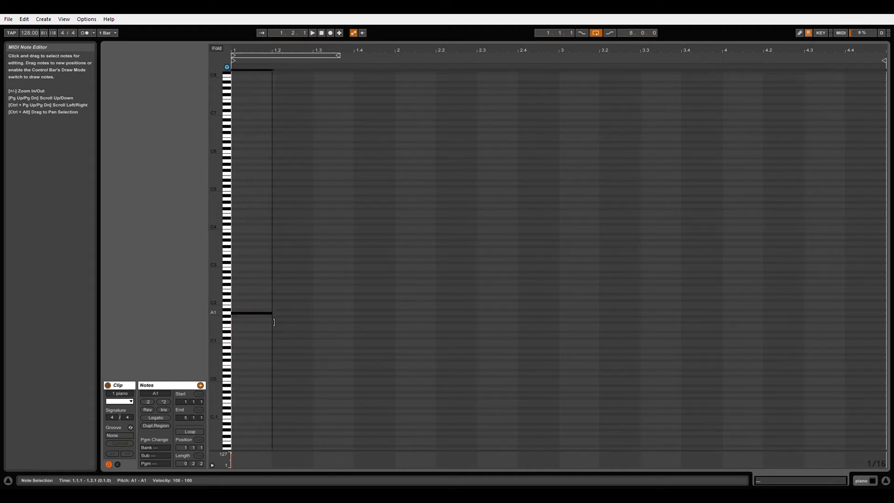
key(ctrl+d)
key(ctrl+d)
Continue the bass line with a G1 note from 1.4 to 1.4.4 and an F1 note from 1.4.4 to 2.2
key(ctrl+d)
key(Down)
key(Down)
key(ctrl+d)
key(Down)
key(Down)
key(Left)
click(394, 317)
mouse_move(394, 319)
mouse_down()
mouse_move(391, 328)
mouse_move(438, 333)
mouse_up()
Play back the opening bass notes and turn on the metronome
key(space)
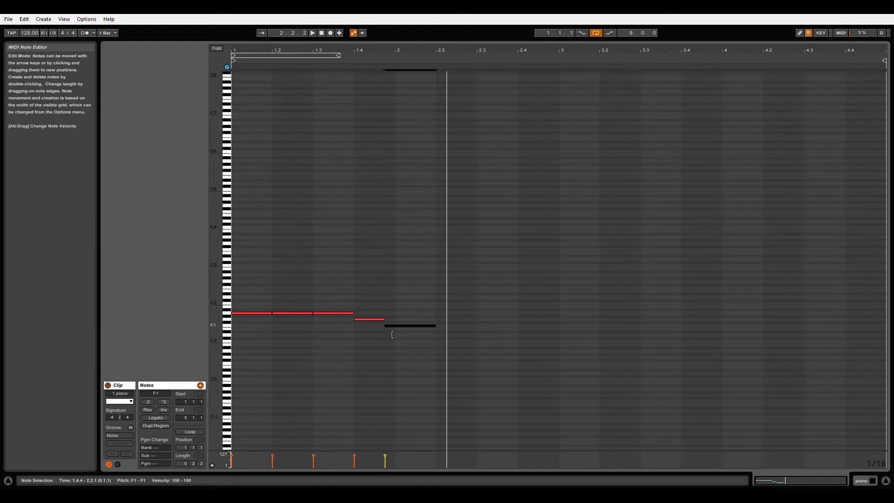
mouse_move(391, 334)
mouse_down()
mouse_move(384, 335)
mouse_move(401, 334)
mouse_move(386, 340)
mouse_up()
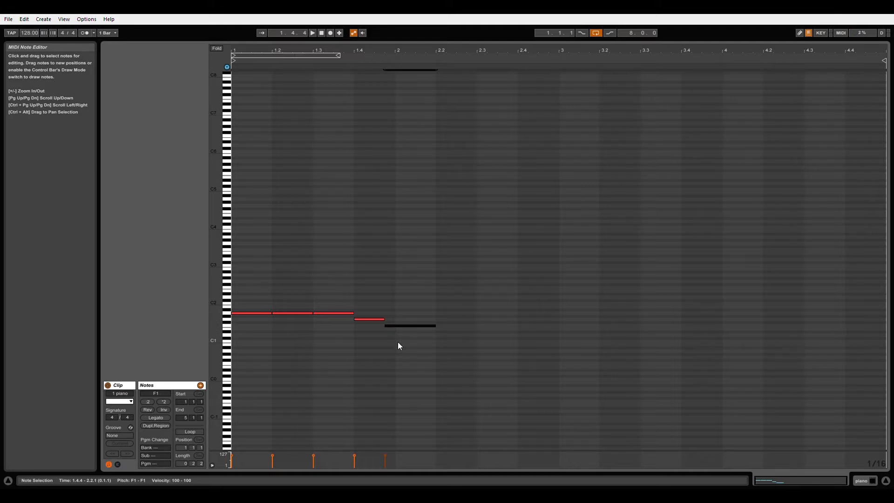
key(space)
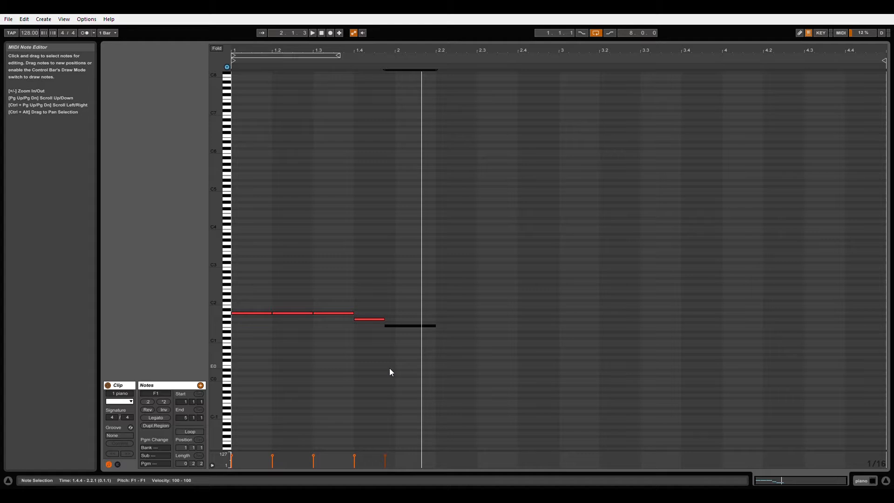
key(space)
click(82, 35)
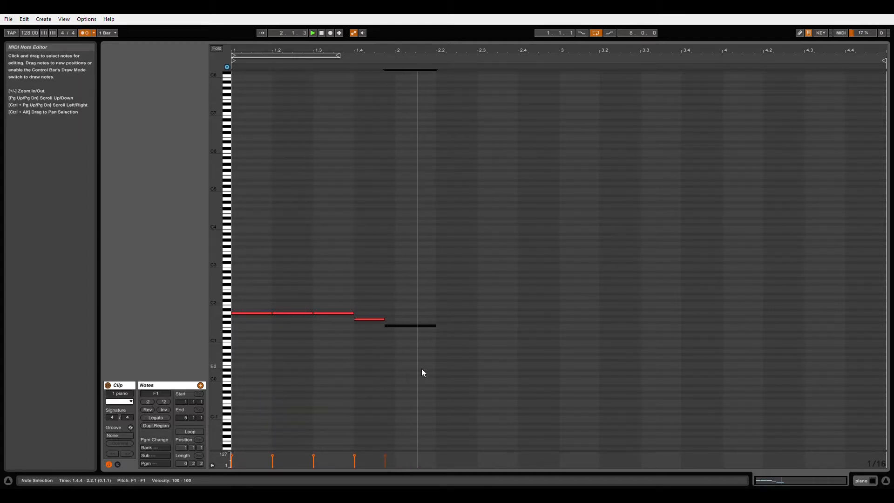
Add one-beat F1 notes at 2.2 and 2.3, followed by a one-beat E1 note at 2.4
double_click(440, 326)
drag(446, 326, 478, 329)
key(ctrl+d)
key(ctrl+d)
key(Down)
Add one-beat F1 notes at 2.4.4, 3.2 and 3.3 in the bass line
key(ctrl+d)
key(Up)
key(Left)
key(ctrl+d)
key(Right)
key(ctrl+d)
Finish the bass line with a G1 note at 3.4 and A1 notes at 3.4.4, 4.2, 4.3 and 4.4
key(ctrl+d)
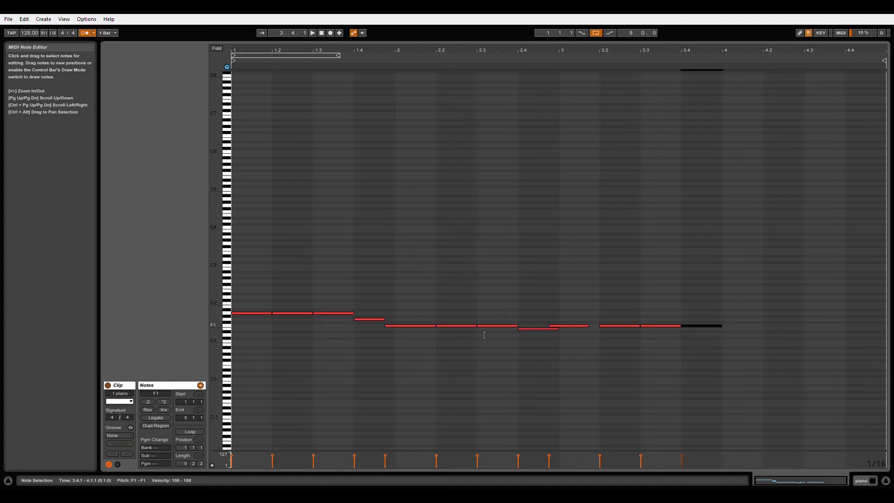
key(Up)
key(Up)
key(ctrl+d)
key(Up)
key(Left)
key(Up)
key(ctrl+d)
key(Right)
key(ctrl+d)
key(ctrl+d)
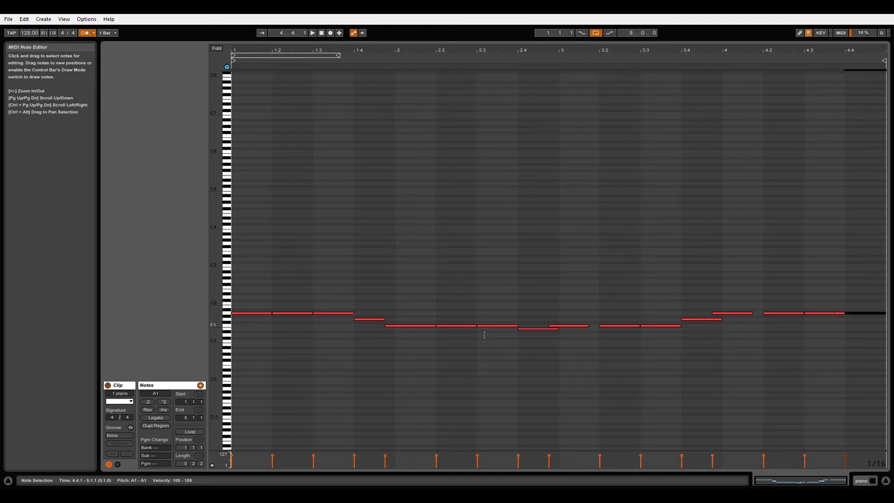
Close the bass gaps by fitting the F1 note to 3–3.2 and the A1 note to 4–4.2
drag(553, 330, 600, 326)
drag(714, 314, 767, 323)
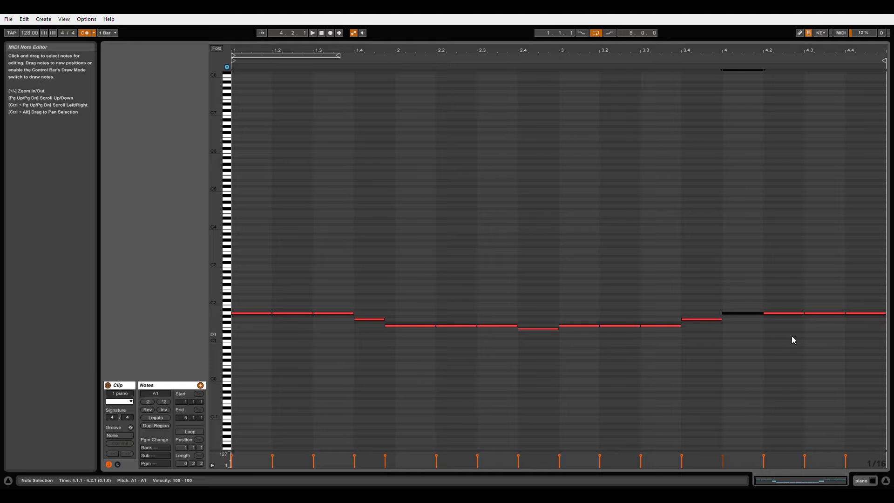
Split the A1 bass note at 4.3 into two half-beat notes starting at 4.3 and 4.3.3
click(824, 333)
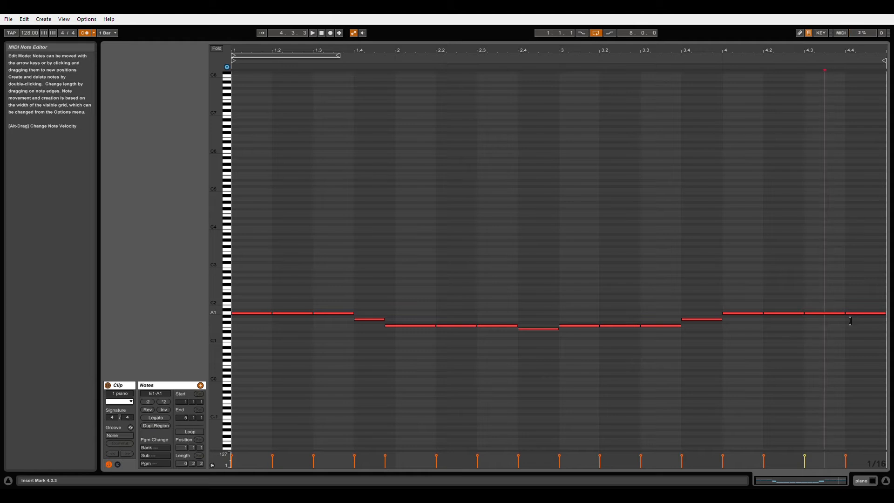
drag(850, 321, 833, 320)
double_click(827, 314)
click(815, 350)
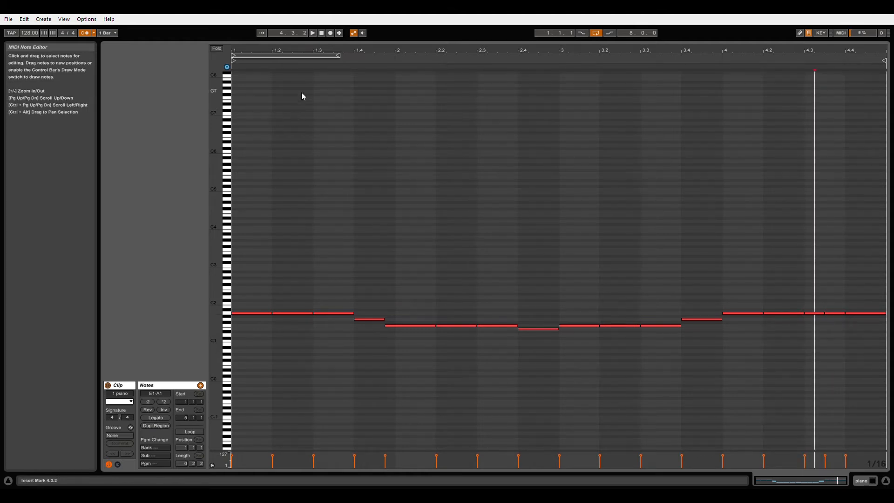
click(321, 32)
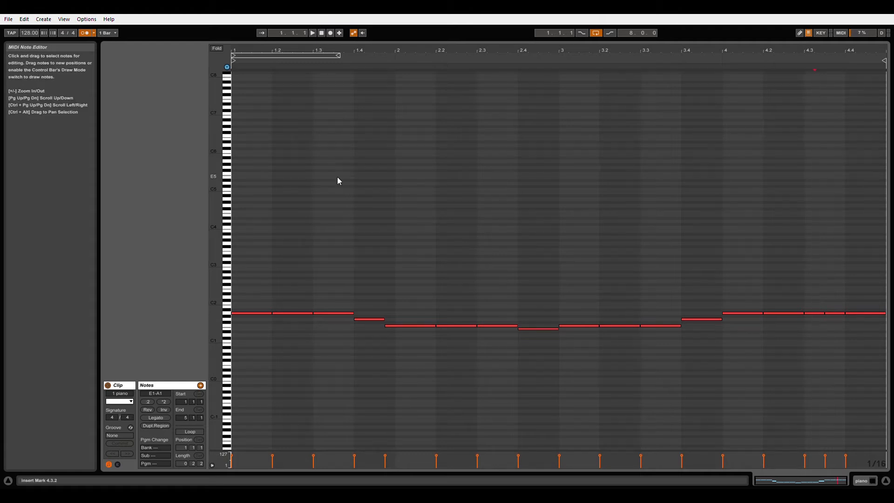
Extend the F1 note back to 2.4.4 and the A1 note back to 3.4.4, shortening the notes before them, and play the clip
click(563, 326)
drag(559, 326, 551, 328)
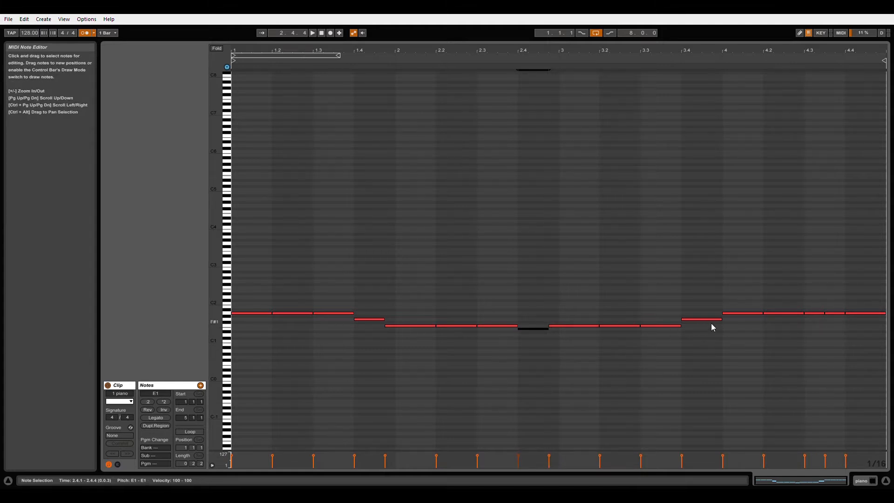
drag(722, 319, 712, 317)
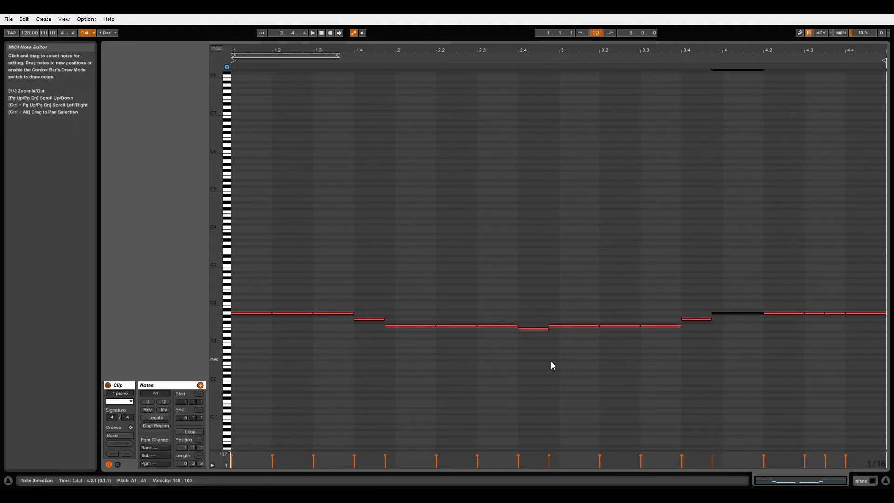
click(324, 34)
key(space)
Start a second voice above the bass with one-beat C3 notes at 1, 1.2 and 1.3
double_click(236, 267)
drag(241, 266, 269, 268)
key(ctrl+d)
key(ctrl+d)
Add a B2 note from 1.4 to 1.4.4 and an A2 note from 1.4.4 to 2.2, and play them back
key(ctrl+d)
key(Down)
key(ctrl+d)
key(Down)
key(Down)
key(Left)
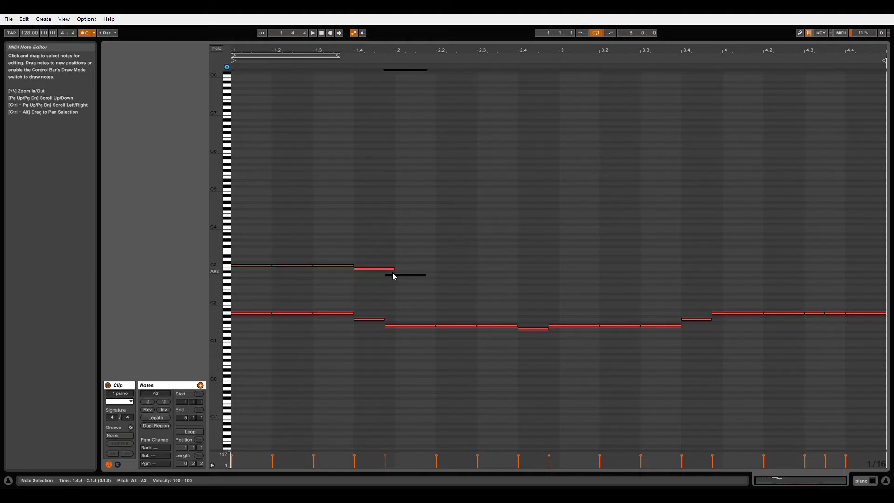
drag(394, 269, 437, 280)
click(426, 277)
key(space)
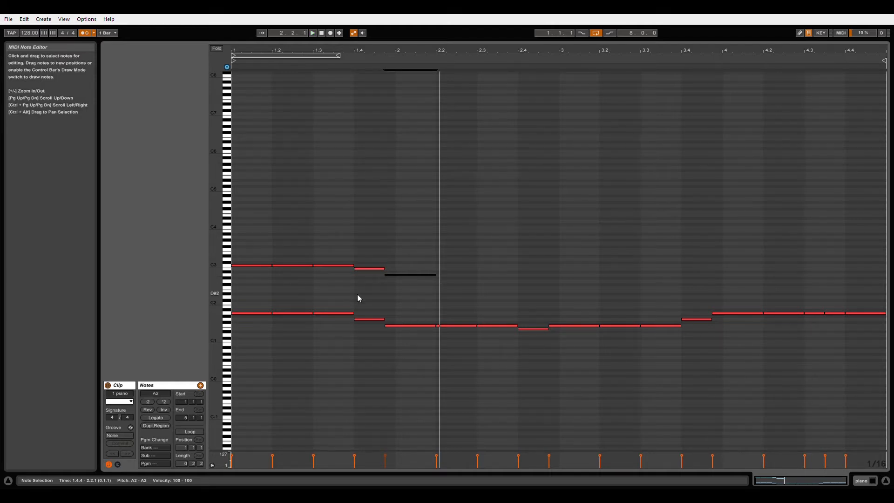
Add one-beat A2 notes at 2.2 and 2.3, followed by a G2 note from 2.4 to 2.4.4
double_click(442, 276)
drag(446, 275, 475, 278)
key(ctrl+d)
key(ctrl+d)
key(Down)
key(Down)
drag(558, 282, 554, 286)
Add three consecutive A2 notes covering 2.4.4 to 3.2, 3.2 to 3.3 and 3.3 to 3.4
double_click(554, 276)
click(560, 277)
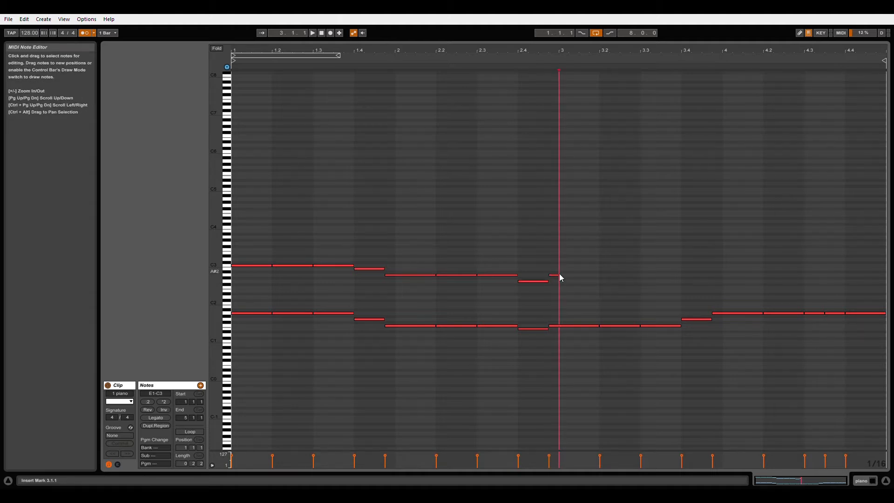
drag(558, 275, 599, 277)
key(ctrl+d)
key(ctrl+d)
key(Left)
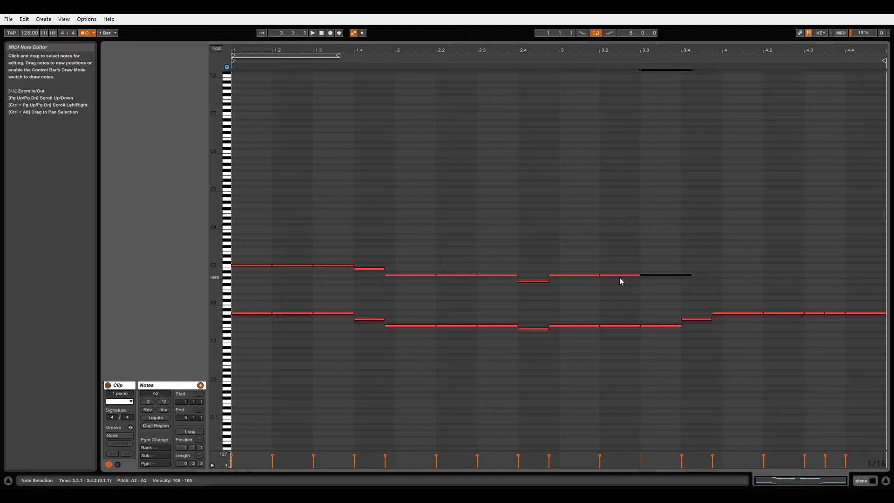
drag(693, 282, 688, 283)
Complete the second voice with B2 from 3.4 to 3.4.4 and C3 notes at 3.4.4, 4.2, 4.3, 4.3.3 and 4.4, and play it
key(ctrl+d)
key(Up)
key(Up)
drag(727, 277, 887, 274)
double_click(716, 267)
double_click(768, 266)
double_click(809, 266)
key(ctrl+d)
key(ctrl+d)
key(space)
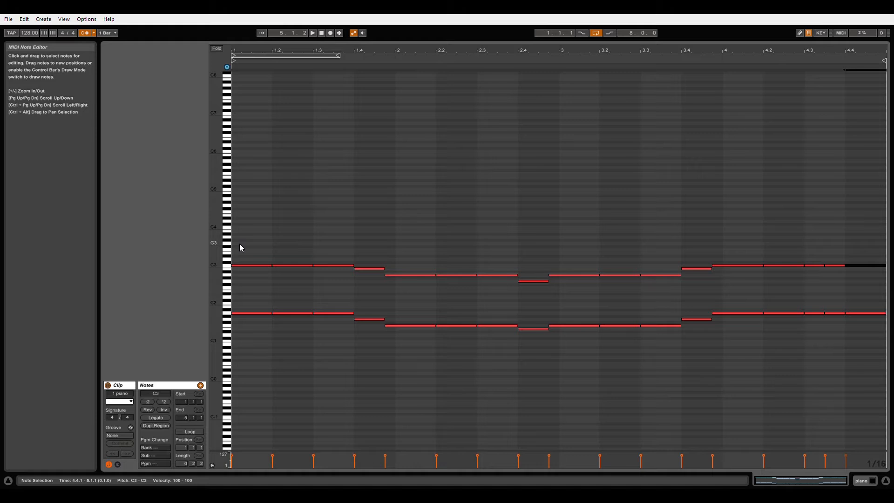
Start a third voice on top with one-beat G3 notes at 1, 1.2 and 1.3
drag(240, 248, 271, 248)
key(Right)
key(Right)
Add a D3 note from 1.4 to 1.4.4 to the top voice
key(Right)
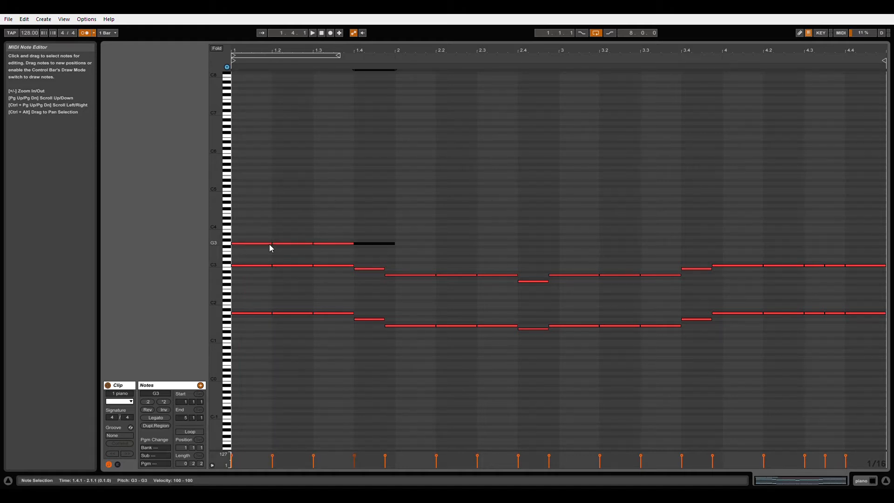
key(Down)
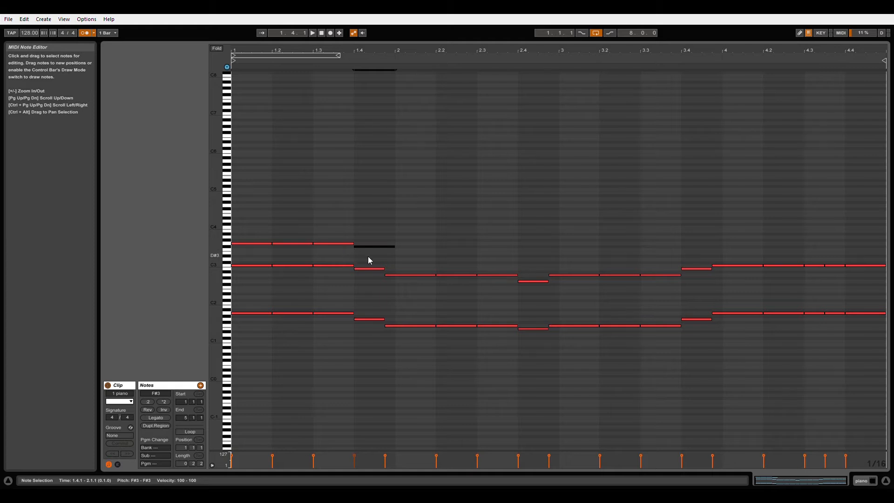
key(Down)
key(Down)
drag(400, 262, 391, 261)
key(Down)
key(Down)
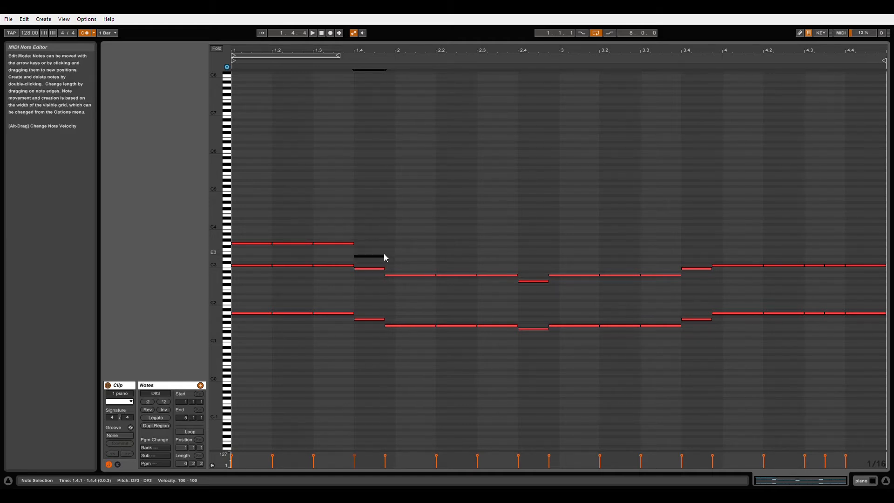
Add C3 notes from 1.4.4 to 2.2, 2.2 to 2.3 and 2.3 to 2.4 above the A2 notes, and play the clip
key(Right)
key(Down)
key(Down)
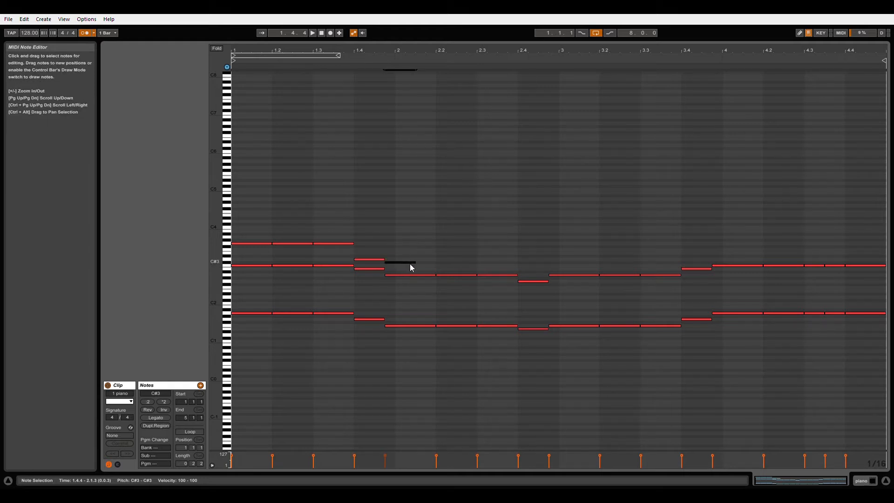
drag(421, 272, 524, 272)
double_click(441, 267)
double_click(483, 266)
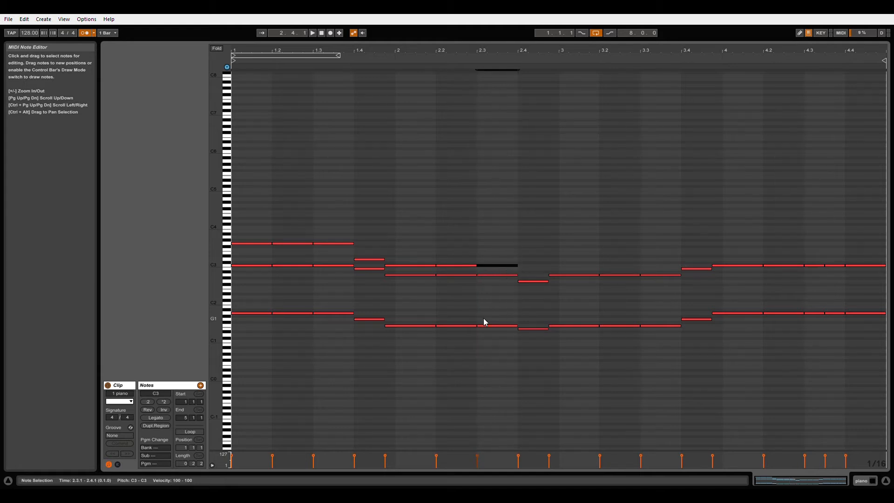
key(space)
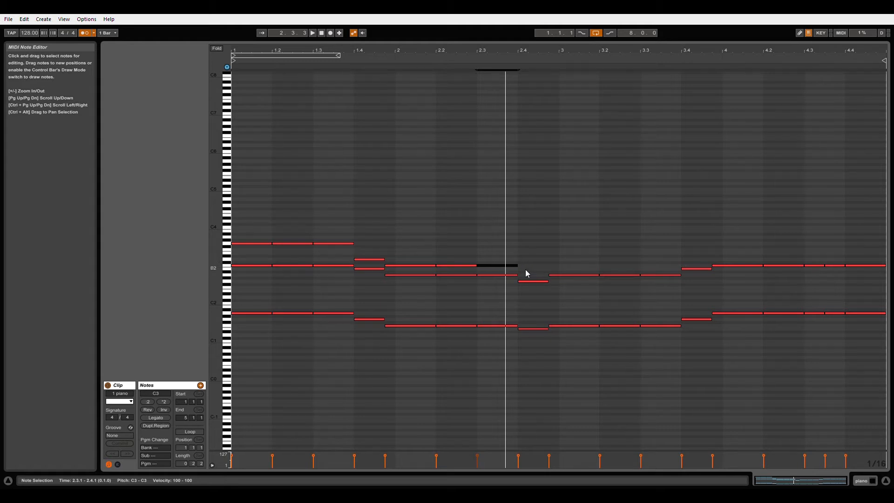
Add a D3 note from 2.4 to 2.4.4 in the top voice and play the clip
double_click(522, 259)
drag(534, 266, 546, 259)
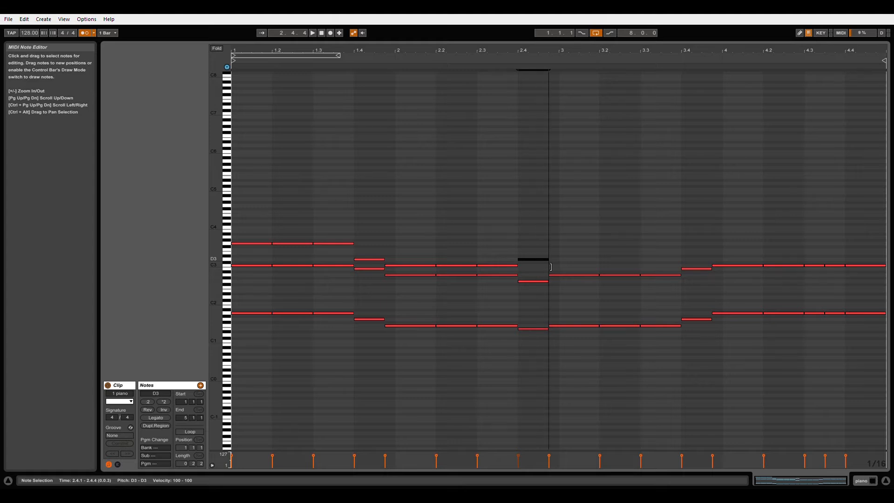
key(space)
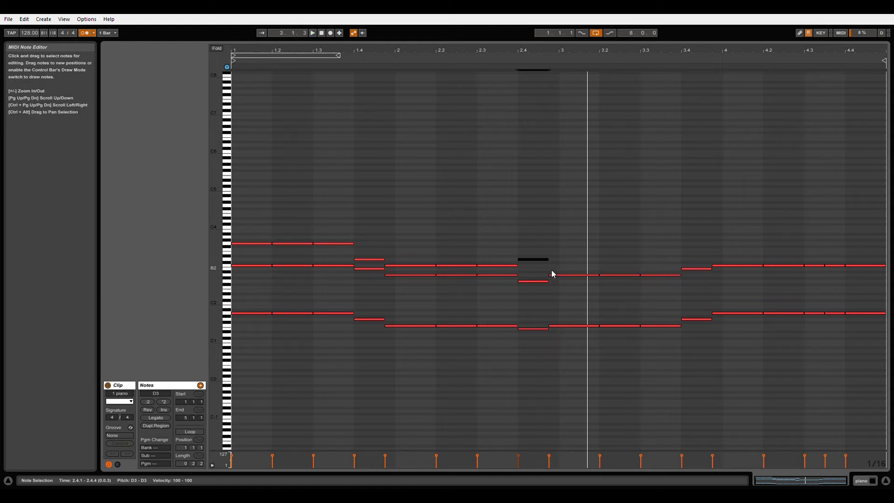
Lower the three A2 notes between 2.4.4 and 3.4 to G2
click(554, 271)
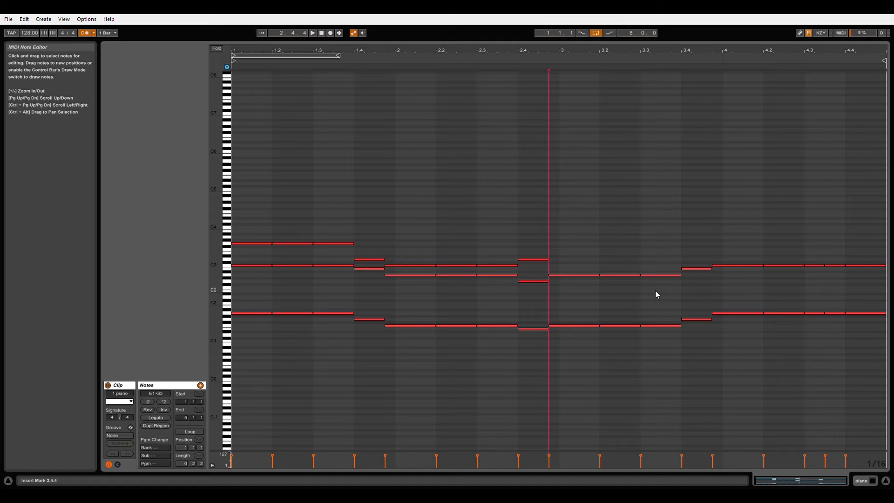
drag(656, 290, 584, 272)
key(Down)
key(Down)
Add C3 notes from 2.4.4 to 3.2, 3.2 to 3.3 and 3.3 to 3.4 above the G2 notes, and play the clip
click(557, 269)
double_click(555, 266)
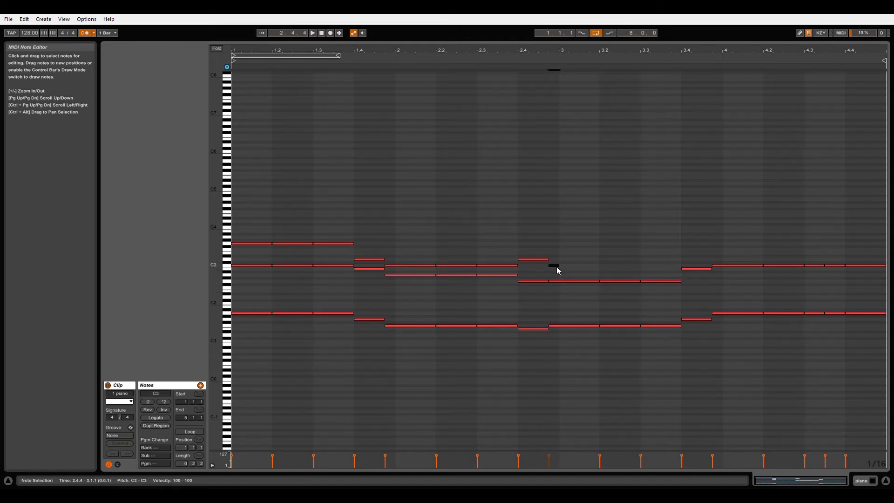
drag(565, 275, 645, 271)
double_click(606, 266)
double_click(647, 267)
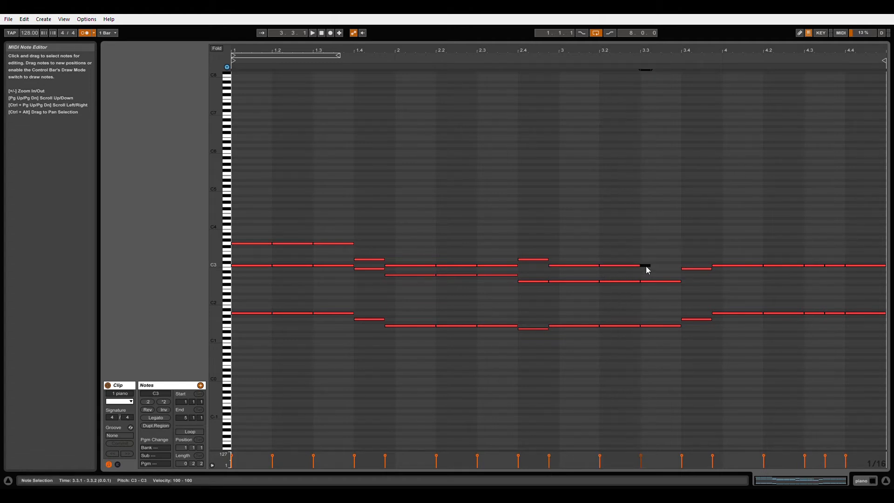
drag(650, 269, 681, 270)
key(space)
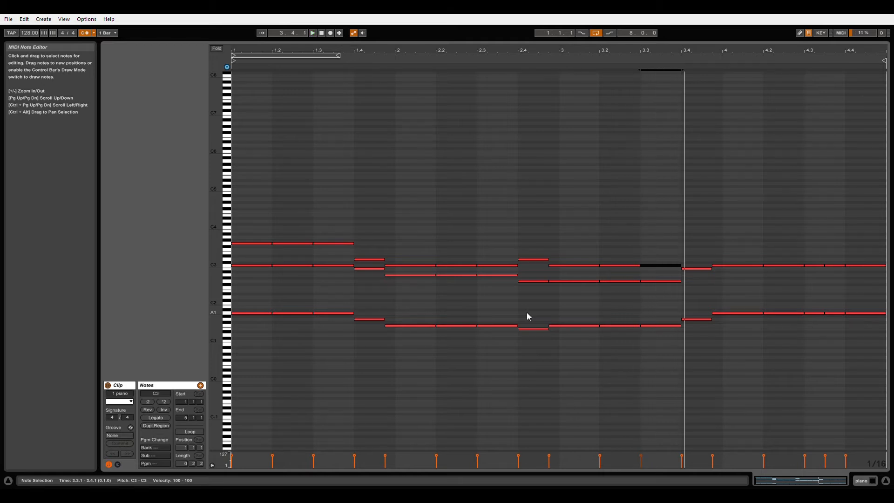
Raise the B2 note at 3.4 to C3 and add a D3 note above it from 3.4 to 3.4.4
drag(692, 269, 693, 266)
double_click(683, 259)
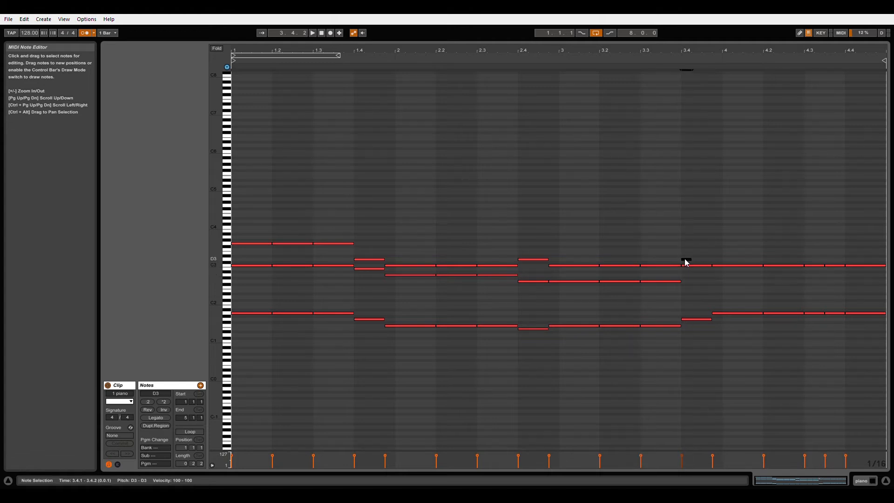
drag(691, 260, 713, 267)
drag(690, 361, 697, 257)
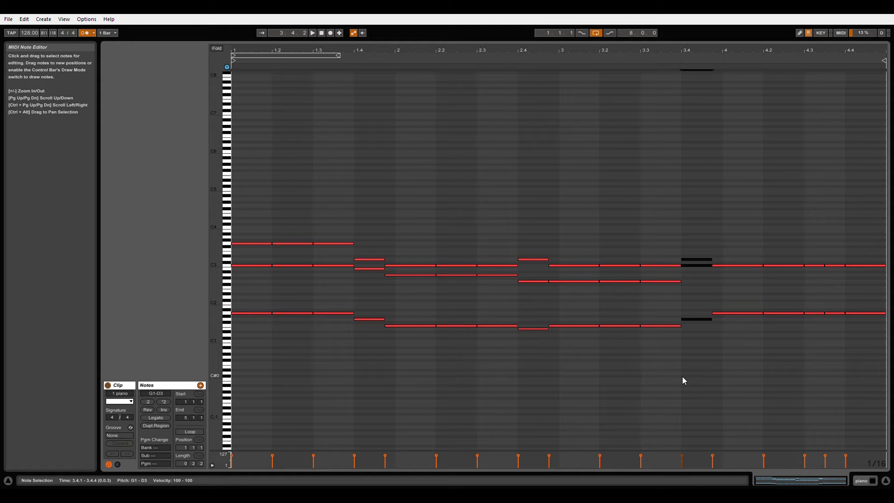
click(691, 367)
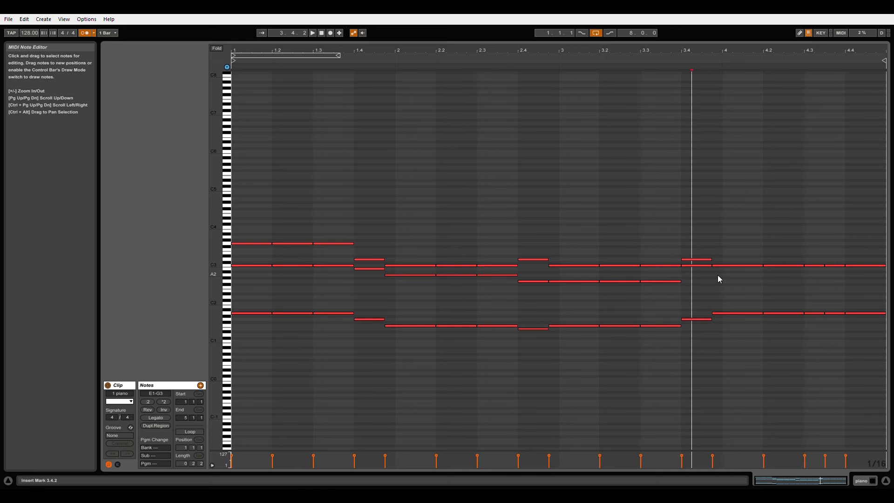
Add A2 notes at 3.4.4, 4.2, 4.3 and 4.4 beneath the closing C3 notes, and play the clip
drag(721, 278, 765, 280)
click(768, 276)
drag(780, 282, 887, 279)
click(812, 279)
click(847, 276)
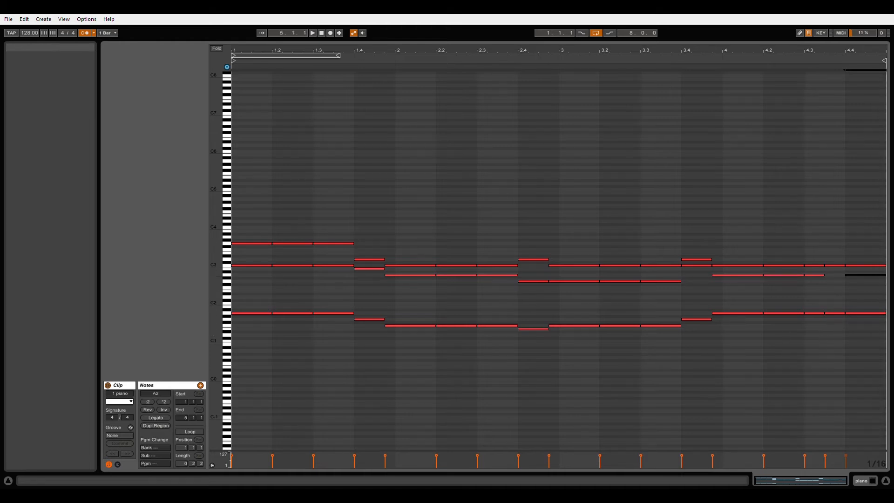
key(space)
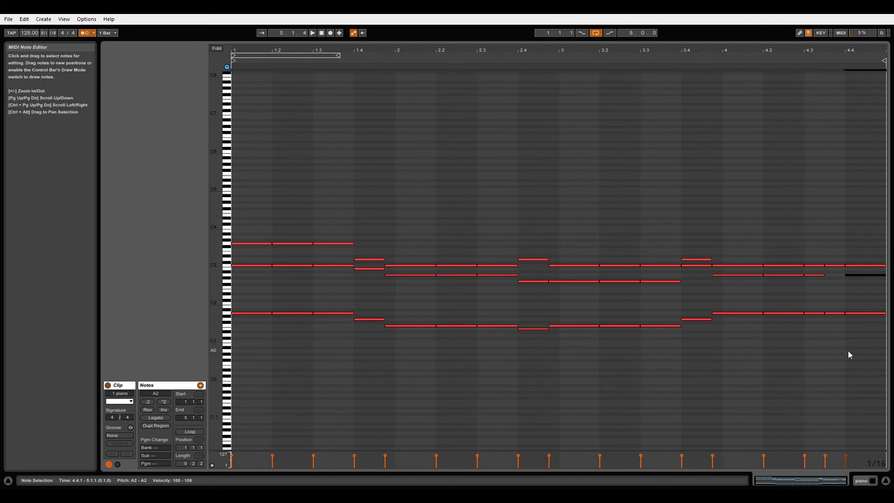
Set the velocity of all notes in the clip to 78
drag(862, 365, 248, 169)
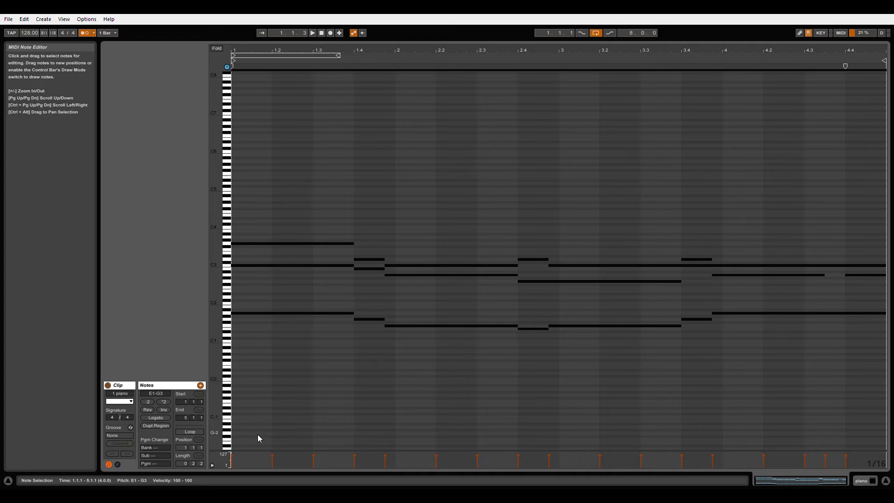
drag(273, 457, 272, 460)
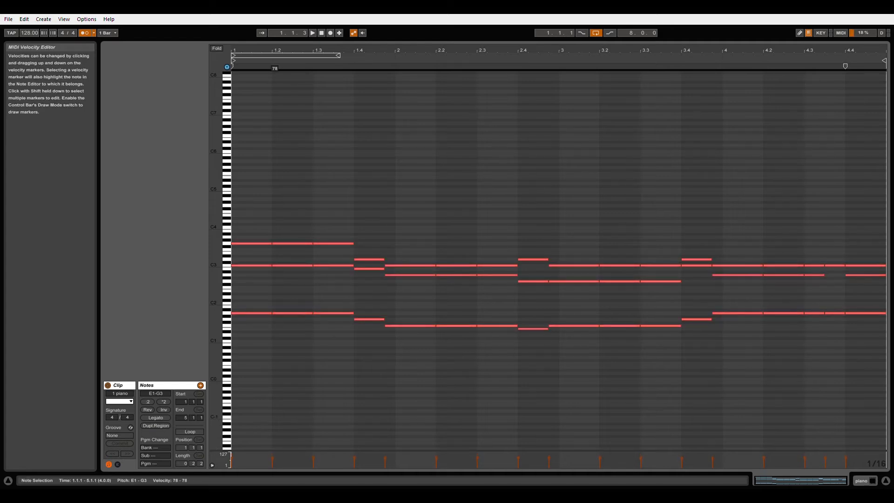
click(333, 388)
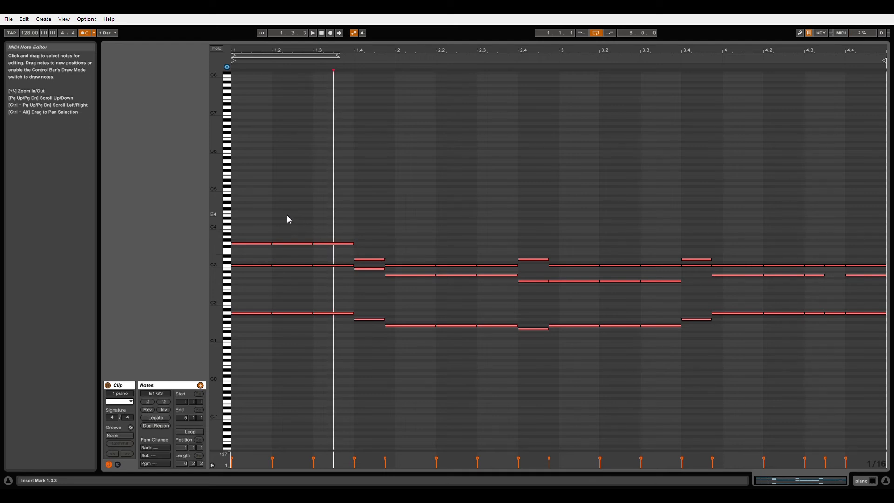
Add melody notes C5 at 1.1 and 1.2, D5 at 1.2.2, E5 at 1.2.3 and C5 from 1.3 to 1.4, and play the clip
click(244, 194)
drag(247, 198, 279, 199)
double_click(277, 192)
double_click(298, 178)
drag(309, 184, 351, 193)
double_click(317, 190)
key(space)
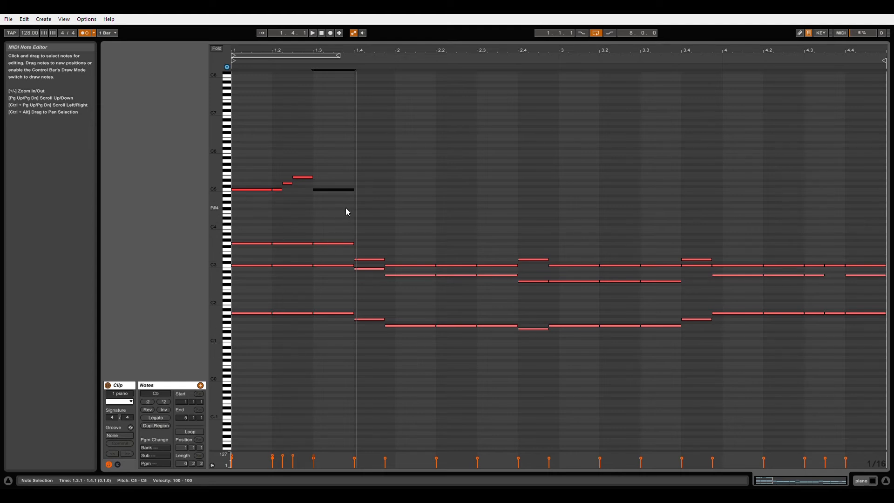
Add a G5 melody note from 1.4 to 1.4.4 and an E5 note from 1.4.4 to 2.2, and play the clip
click(360, 167)
double_click(359, 168)
drag(363, 168, 383, 172)
double_click(389, 177)
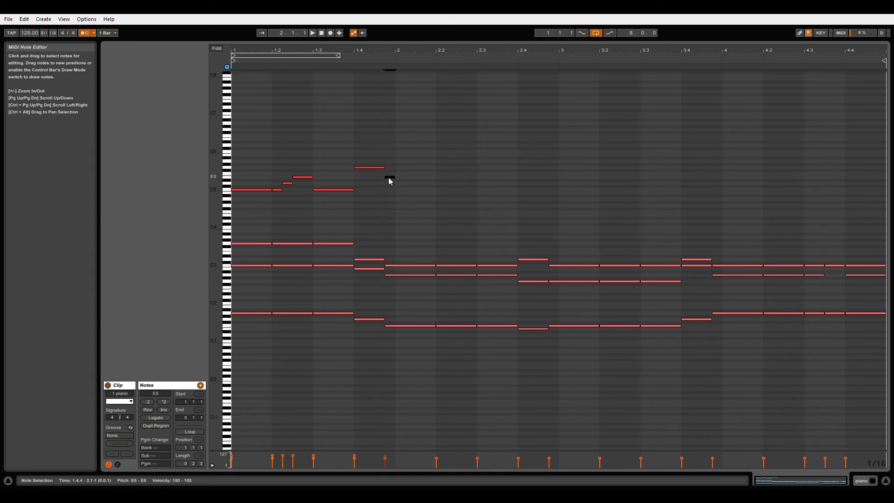
drag(395, 182, 440, 185)
key(space)
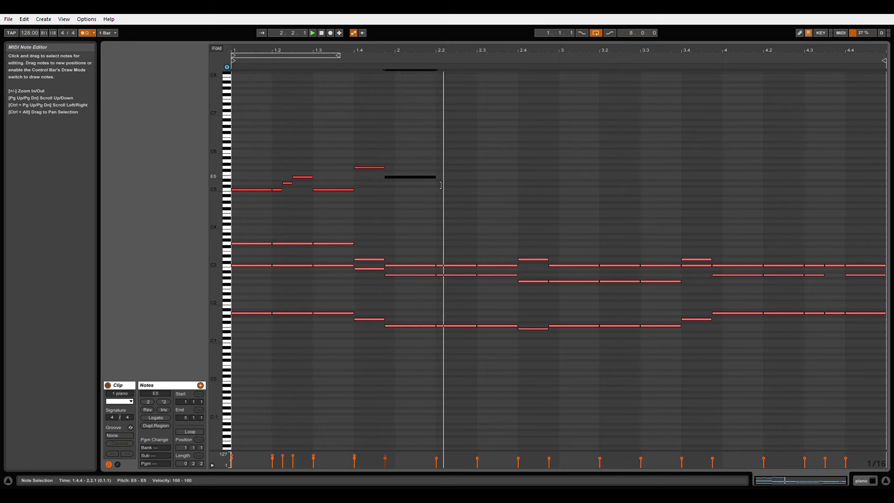
Add a D5 melody note from 2.2 to 2.3 and duplicate it up to 2.4
double_click(442, 183)
drag(448, 191, 474, 188)
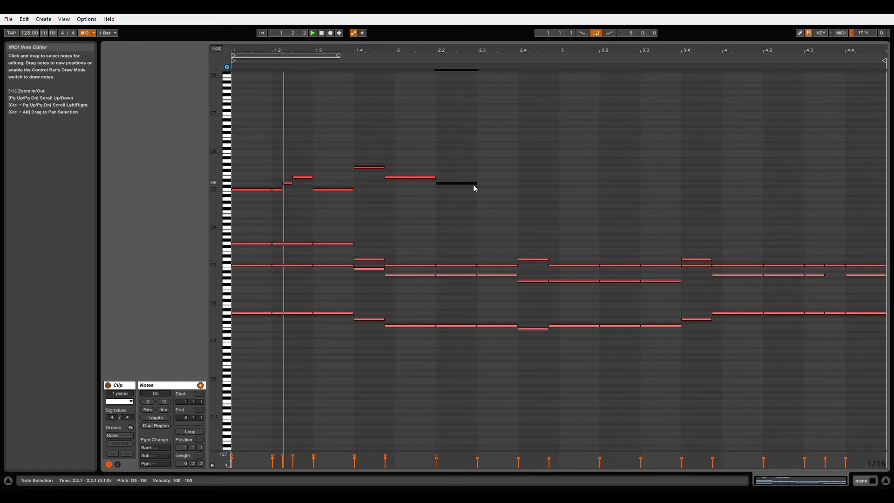
key(ctrl+d)
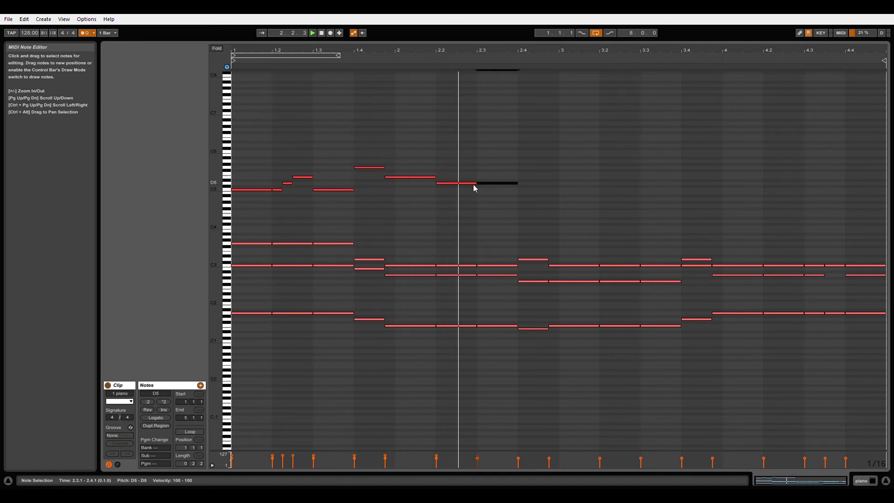
Try E5 for the two melody notes between 2.2 and 2.4 during playback, and settle both on C5
click(497, 202)
drag(497, 205, 461, 179)
key(Down)
key(Up)
key(Up)
key(Up)
key(space)
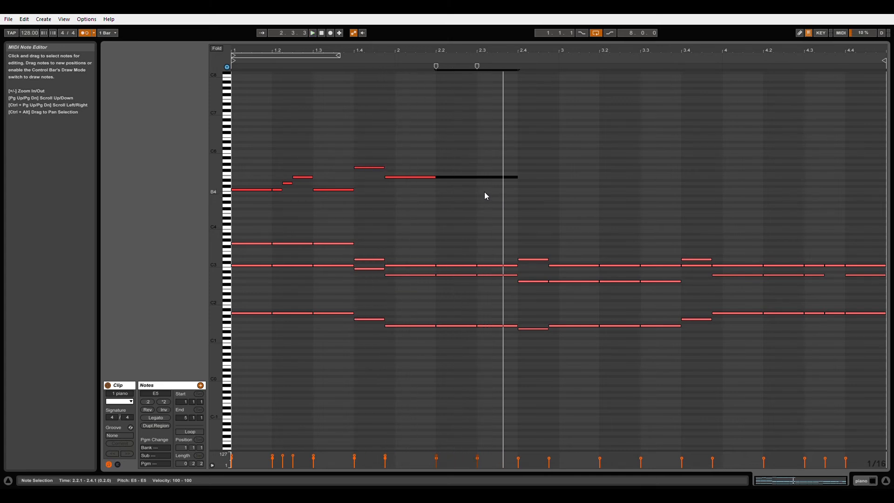
key(Down)
key(Down)
key(Down)
key(Down)
Add melody notes E5 from 2.3.3 to 2.4, B4 from 2.4 to 2.4.4 and C5 from 2.4.4 to 3.2, and play the clip
click(488, 194)
drag(516, 190, 604, 197)
double_click(502, 177)
click(521, 192)
double_click(520, 192)
key(Down)
key(space)
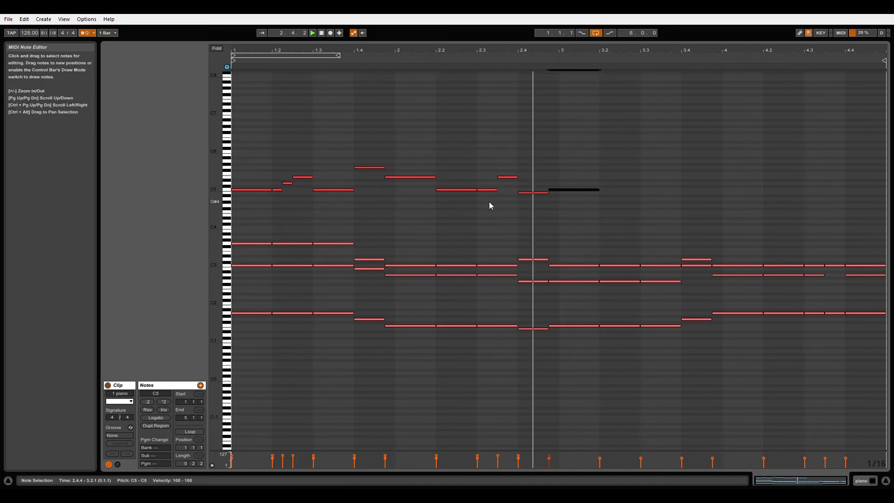
Add C5 melody notes from 3.2 to 3.3 and 3.3 to 3.3.3, and an E5 note from 3.3.3 to 3.4
key(space)
click(605, 191)
mouse_move(616, 197)
mouse_down()
mouse_move(665, 198)
mouse_move(663, 182)
mouse_move(685, 185)
mouse_up()
click(645, 190)
Add a B4 melody note from 3.4 to 3.4.4 and a C5 note from 3.4.4 to 4.2, and play the clip
click(683, 192)
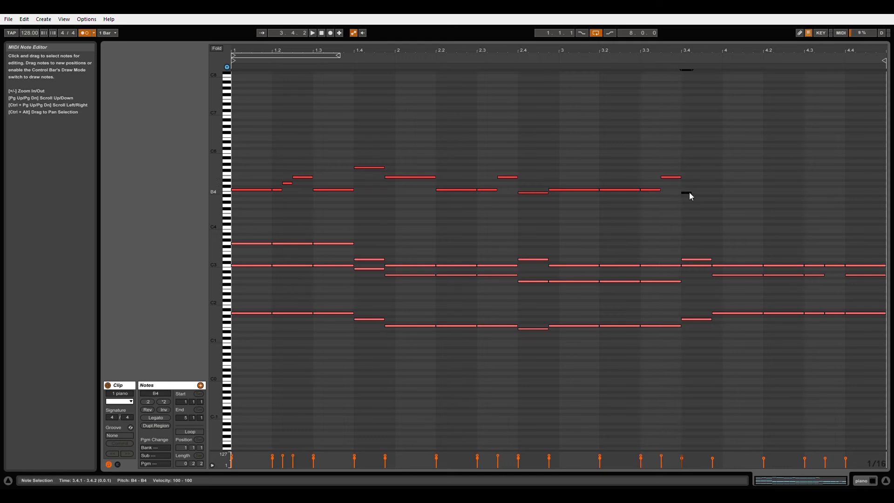
drag(698, 199, 709, 200)
click(707, 190)
drag(703, 193, 763, 194)
key(space)
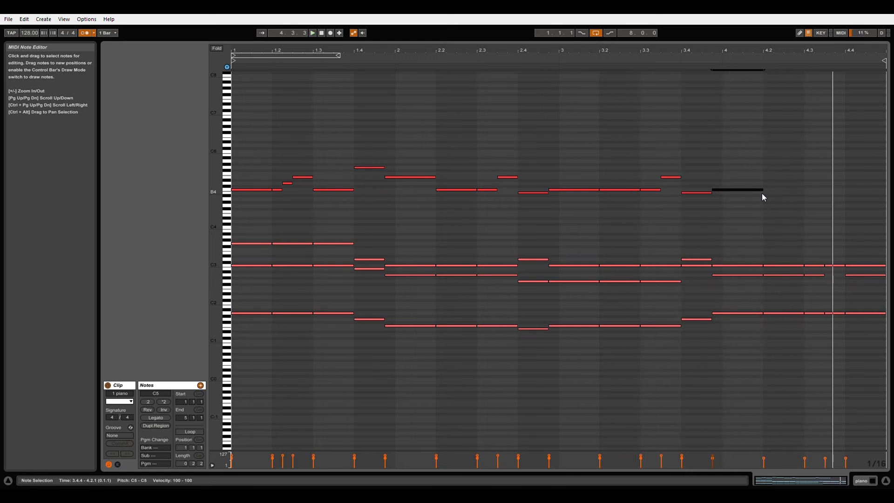
Add melody notes C5 from 4.2 to 4.3, D5 from 4.3 to 4.3.3 and G5 from 4.3.3 to 4.4
double_click(768, 191)
drag(780, 196, 834, 198)
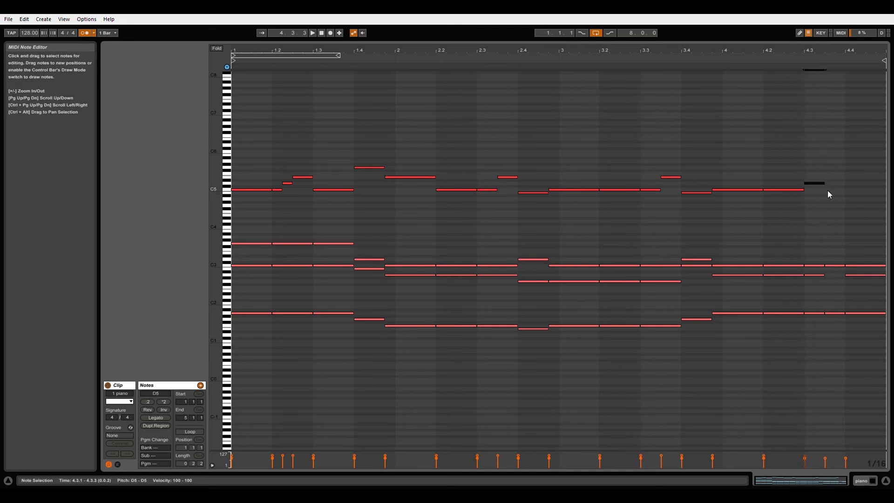
double_click(829, 169)
drag(836, 174, 852, 175)
Finish the melody with E5 at 4.4, D5 at 4.4.2 and C5 from 4.4.3 to the clip's end, and play the clip
double_click(848, 177)
double_click(860, 183)
double_click(869, 190)
drag(875, 190, 891, 199)
key(space)
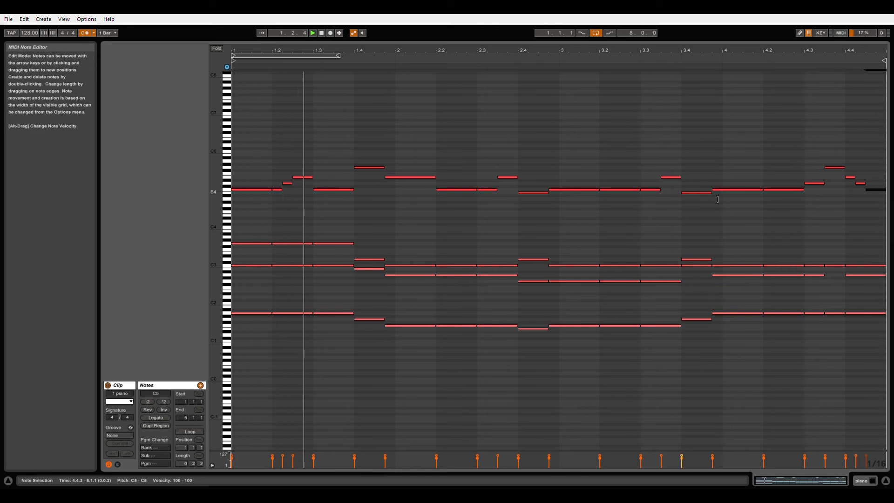
click(710, 222)
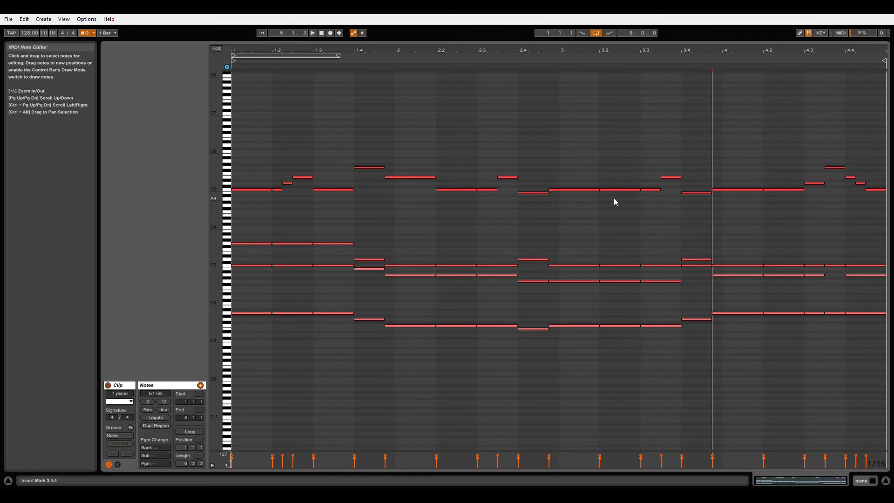
Raise the C5 melody note from 2.2 to 2.3 to D5
click(468, 200)
drag(468, 190, 467, 188)
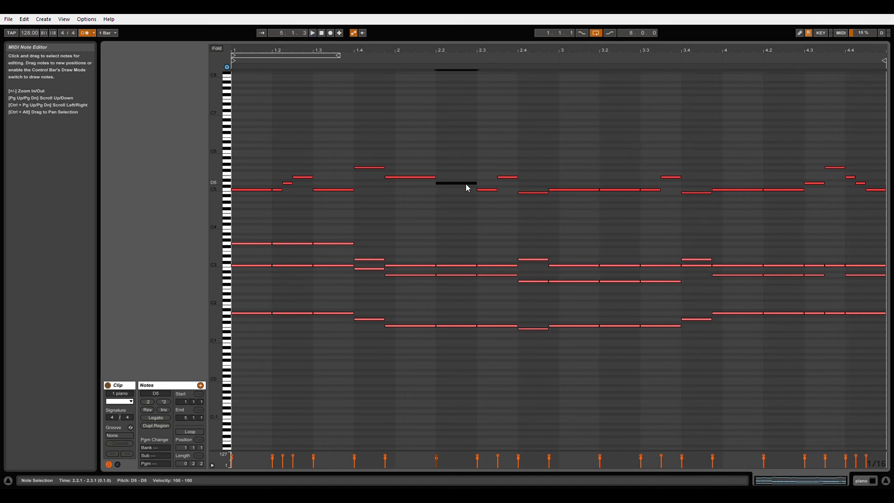
click(422, 210)
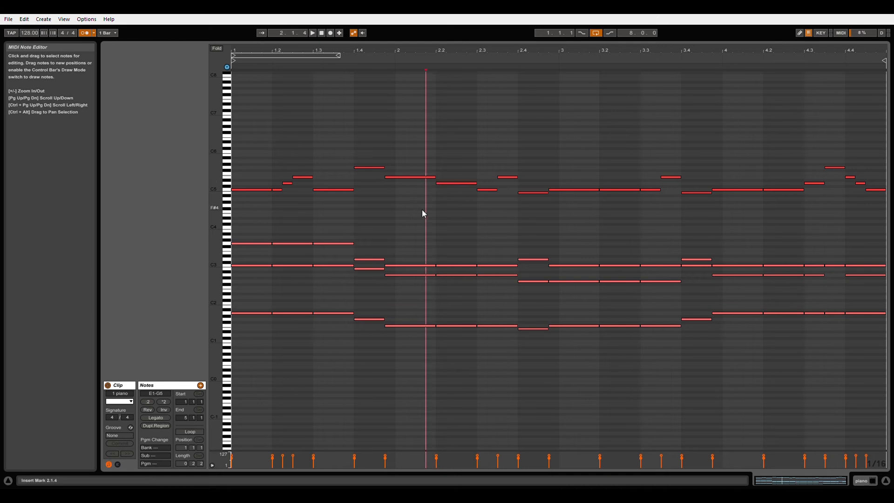
Duplicate the piano clip in the arrangement to bar 5 and open the copy for note editing
click(884, 481)
click(382, 76)
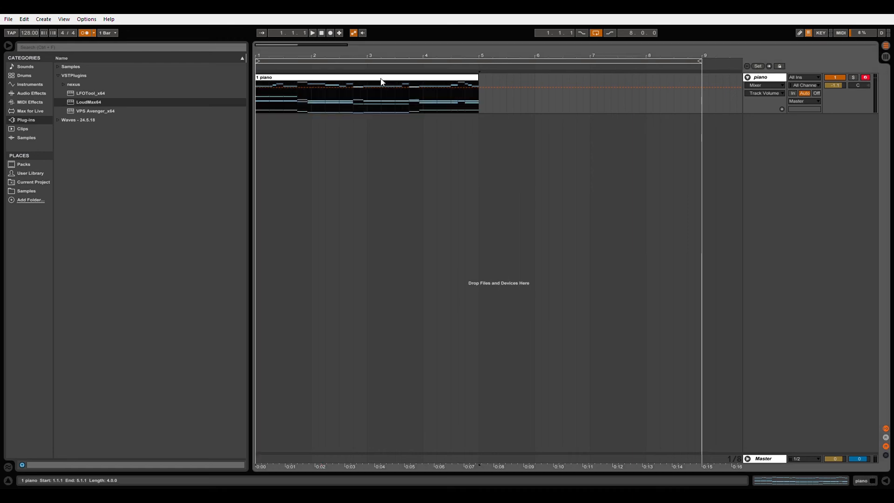
key(ctrl+d)
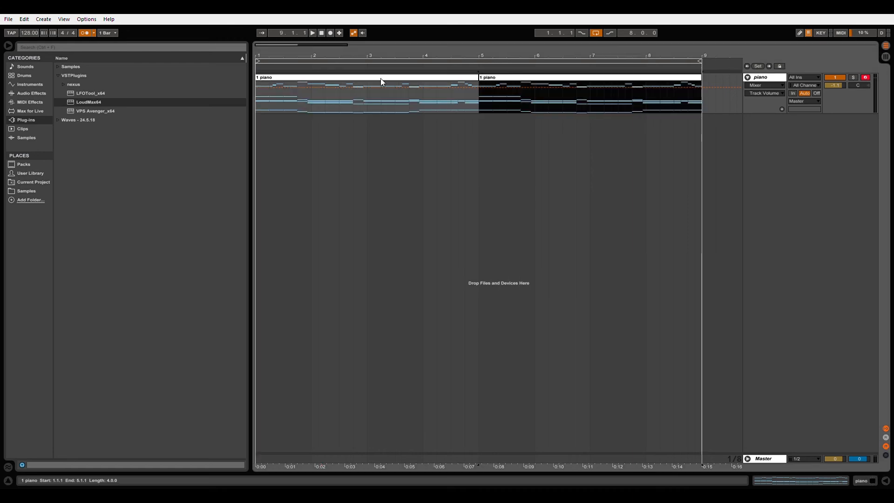
double_click(499, 79)
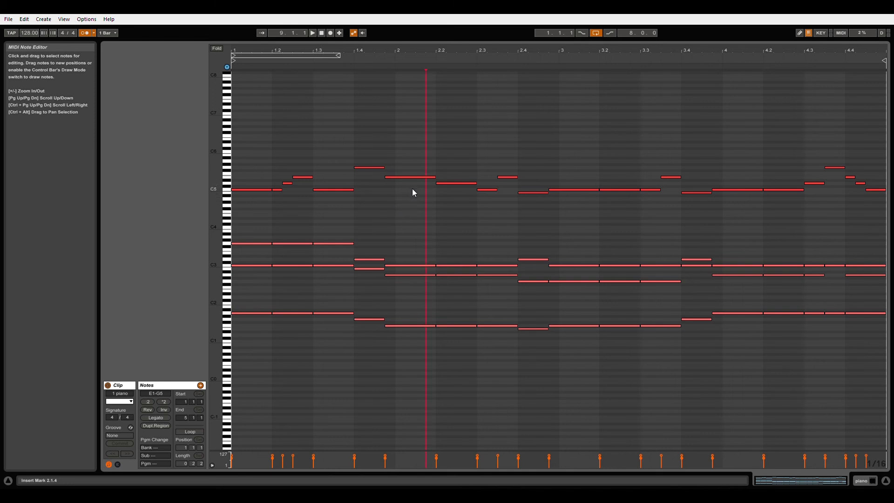
Raise the melody note from 1.4.4 to 2.2 to A5 and the one from 2.2 to 2.3 to G5
key(Left)
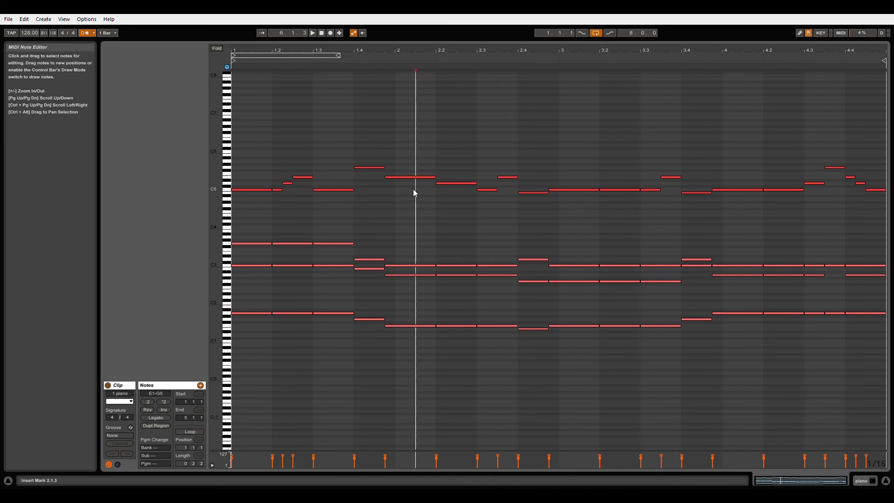
drag(415, 177, 414, 174)
key(Up)
key(Up)
key(Up)
key(Up)
key(Right)
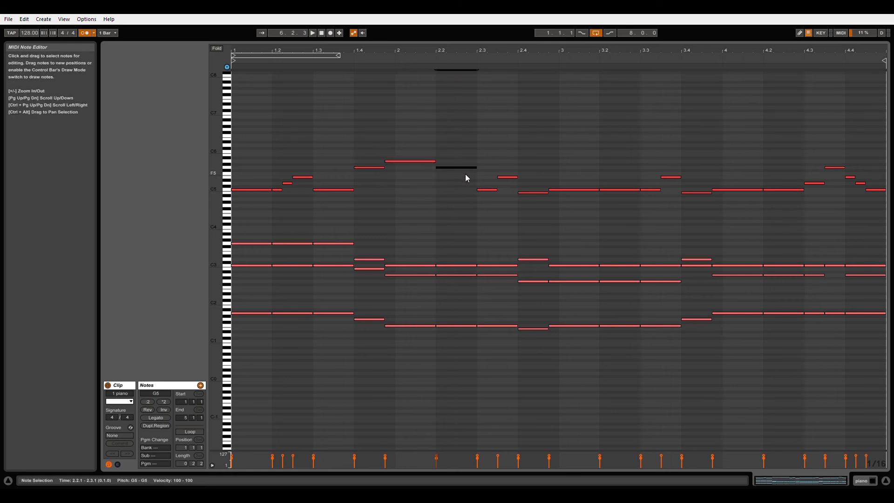
Raise the melody note at 2.3 to E5, lower the one at 2.3.3 to D5, and play the clip
key(Right)
key(Up)
key(Up)
key(Up)
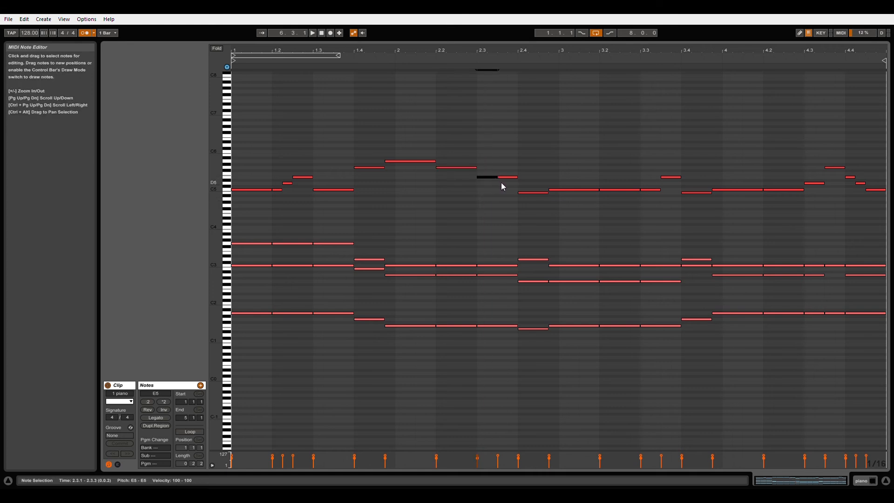
key(Right)
key(Down)
key(Down)
key(space)
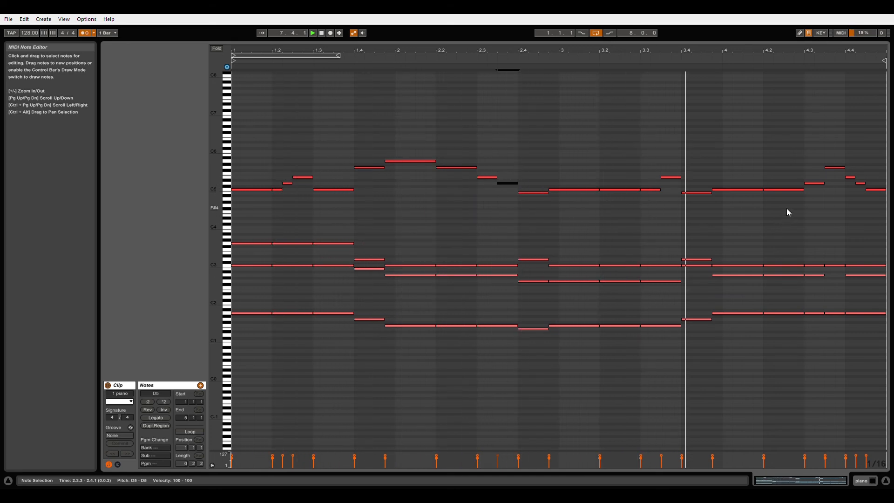
Raise the melody note at 4.2 to D5 and the one at 4.3 to A5, and play the clip
click(791, 186)
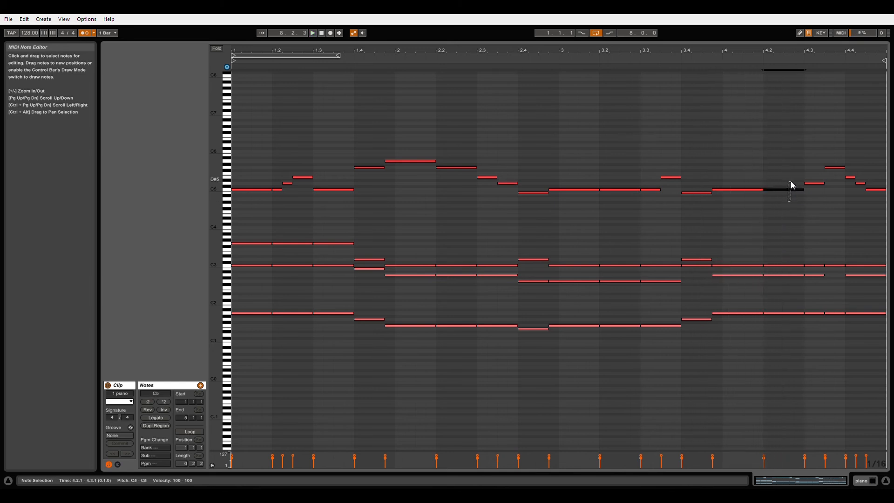
drag(815, 183, 819, 179)
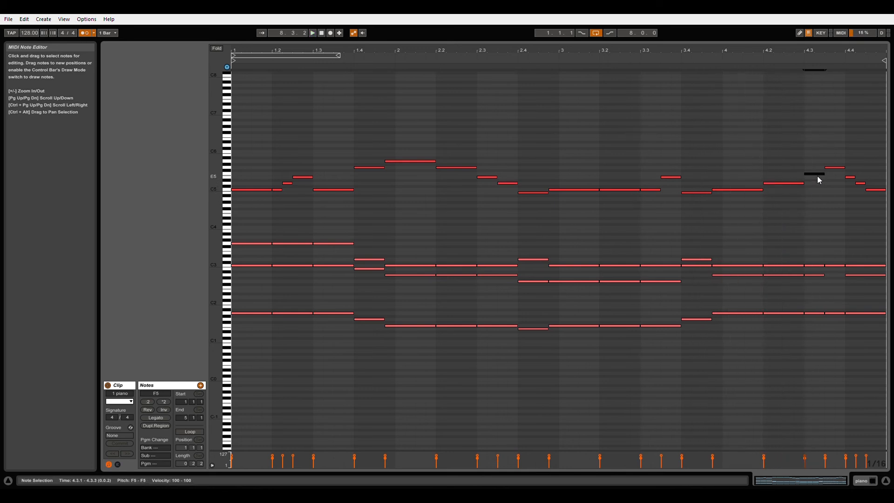
key(space)
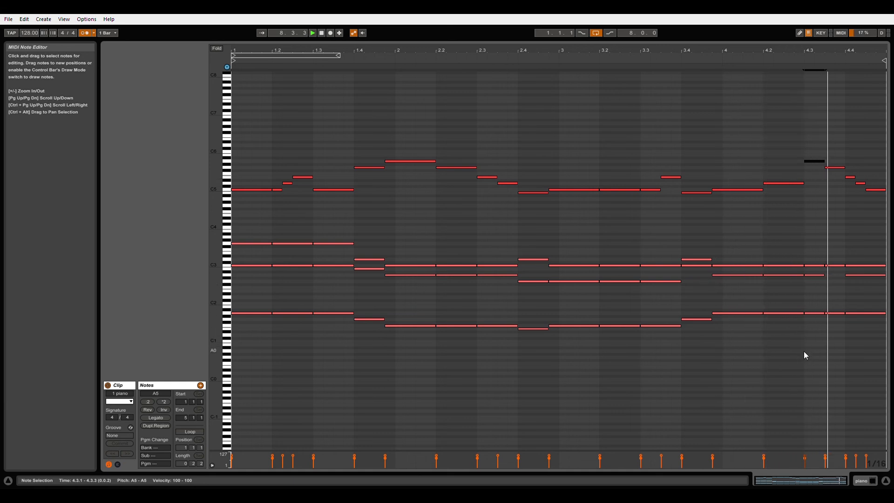
Play both piano clips from the start of the arrangement and open the first clip for note editing
click(886, 481)
click(322, 33)
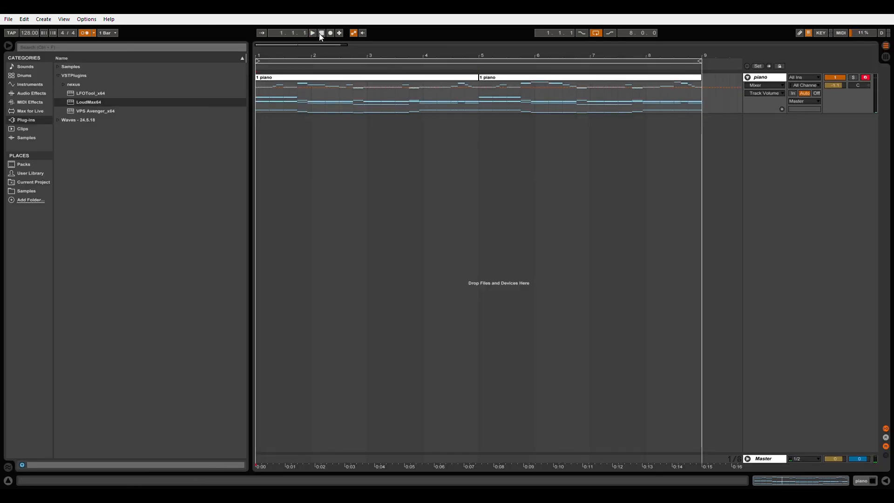
drag(296, 69, 297, 60)
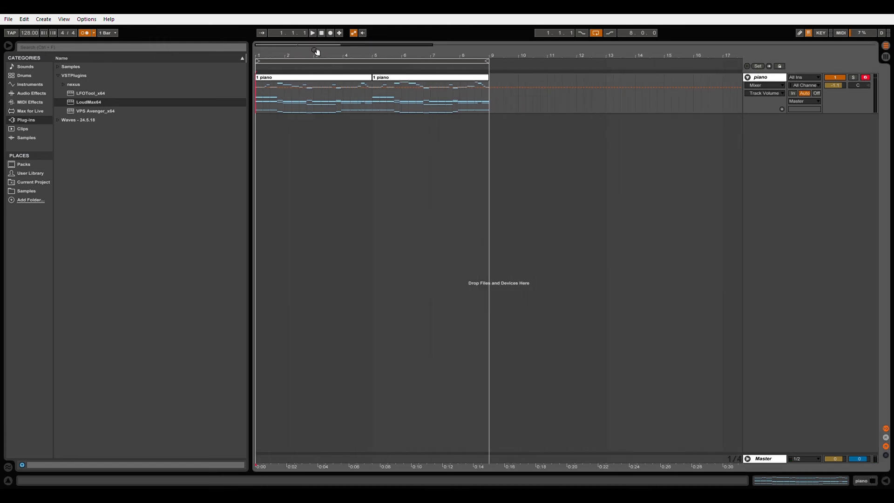
key(space)
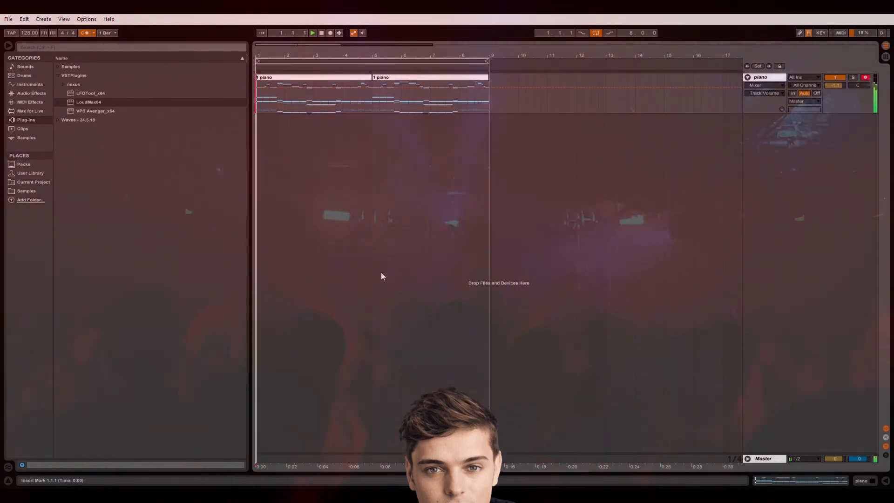
click(294, 80)
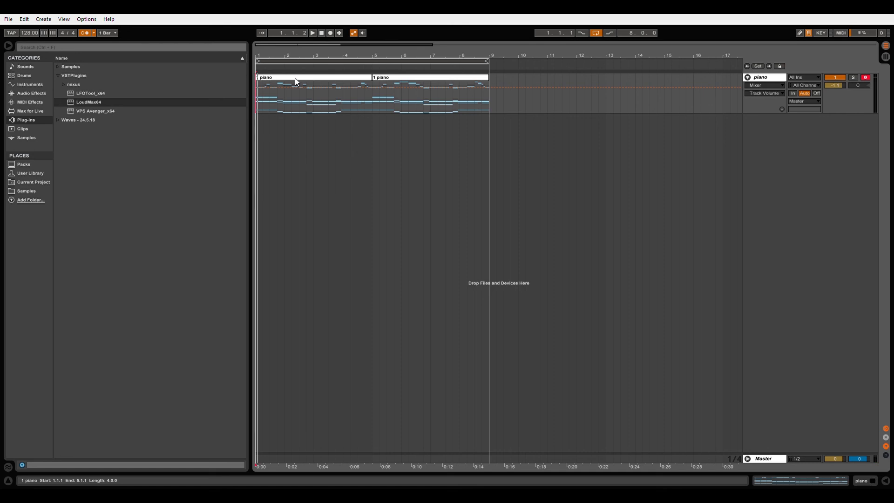
click(295, 81)
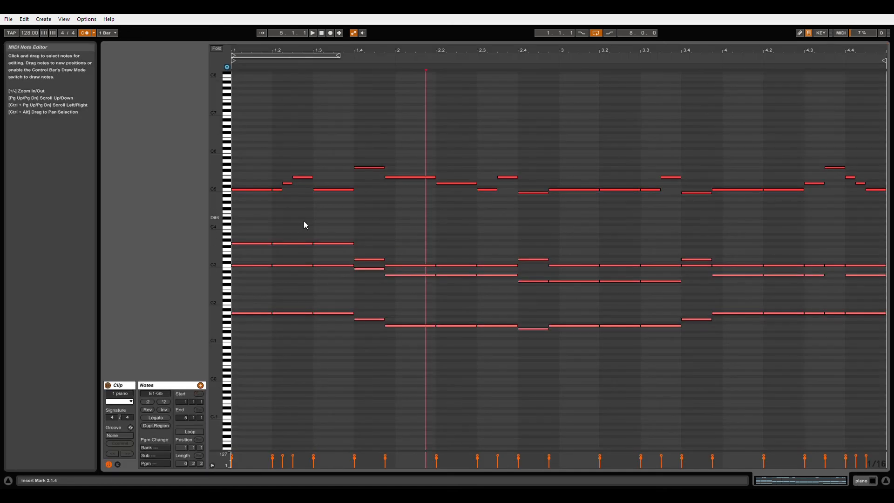
Add three E4 notes between 1.1 and 1.4 and a D4 note from 1.4 to 1.4.4 below the melody
mouse_move(236, 216)
mouse_down()
mouse_move(262, 224)
mouse_move(269, 217)
mouse_up()
key(ctrl+d)
key(ctrl+d)
key(ctrl+d)
key(Down)
key(Down)
Add a C4 note from 1.4.4 to 2.2 after the D4 note, and play the clip
key(ctrl+d)
key(Down)
key(Left)
key(Down)
drag(394, 222, 434, 233)
key(space)
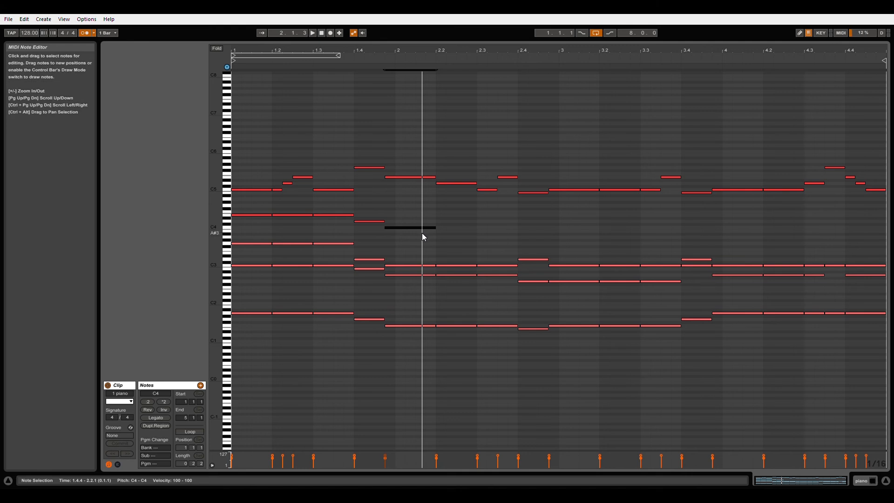
Stop playback and delete the added E4, D4 and C4 notes between 1.1 and 2.2
key(space)
drag(422, 233, 260, 200)
key(Delete)
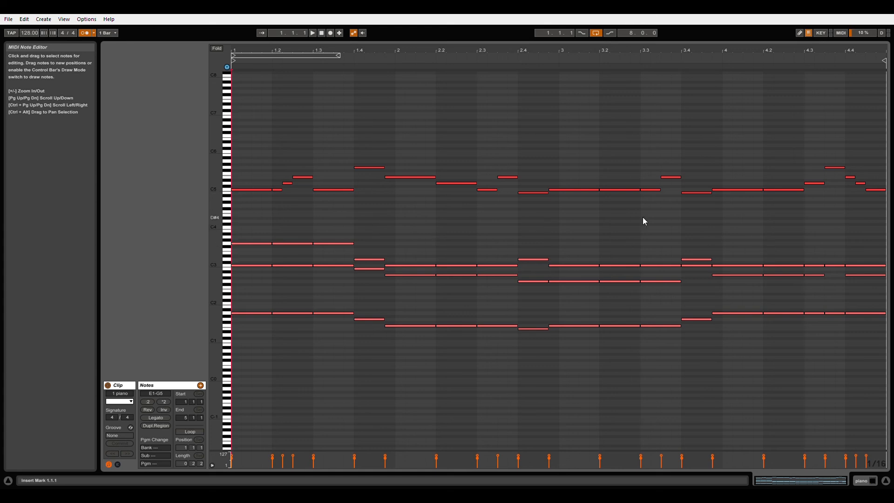